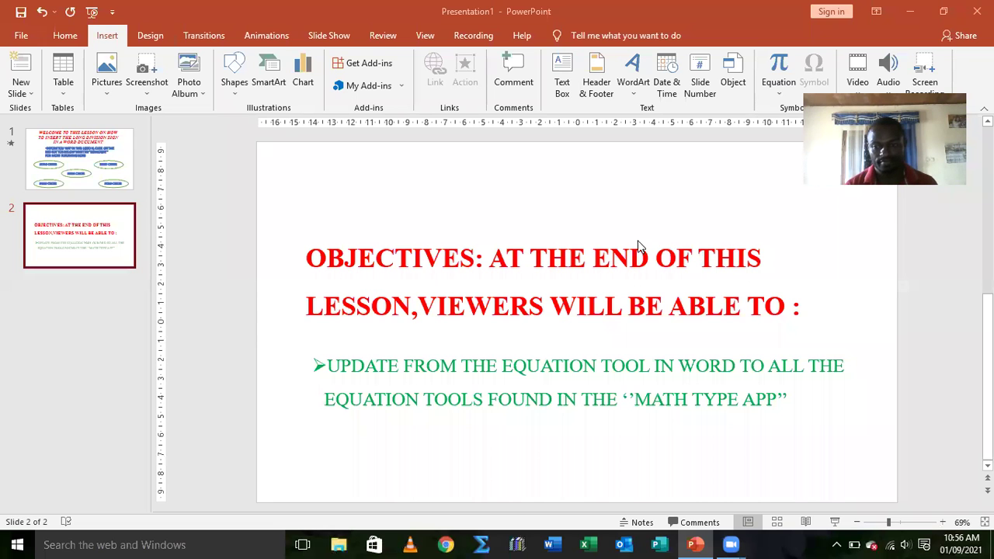
Step: Show the welcome slide about inserting the long division sign in the editing area
click(91, 169)
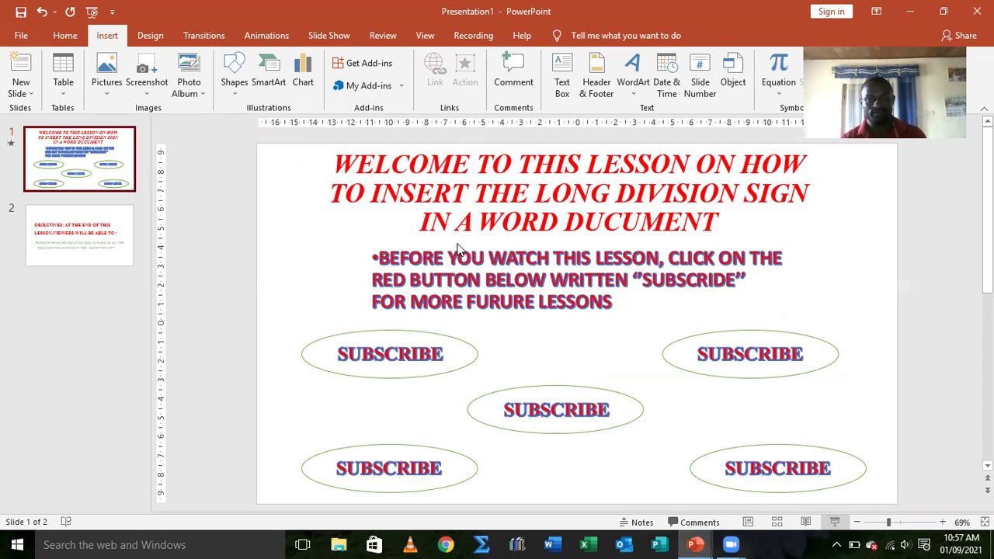
Step: Run the slide show from the welcome slide through the Objectives slide, then exit
key(F5)
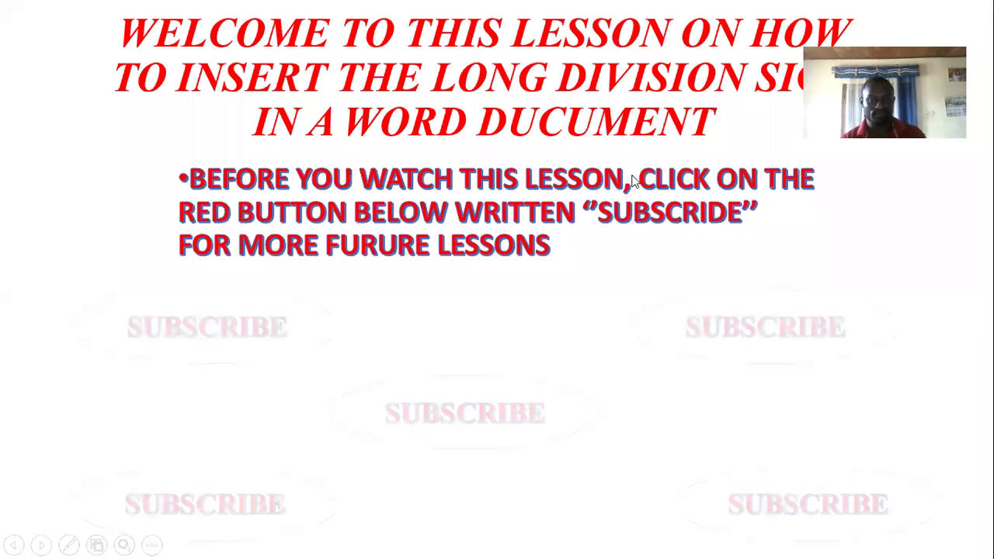
click(365, 270)
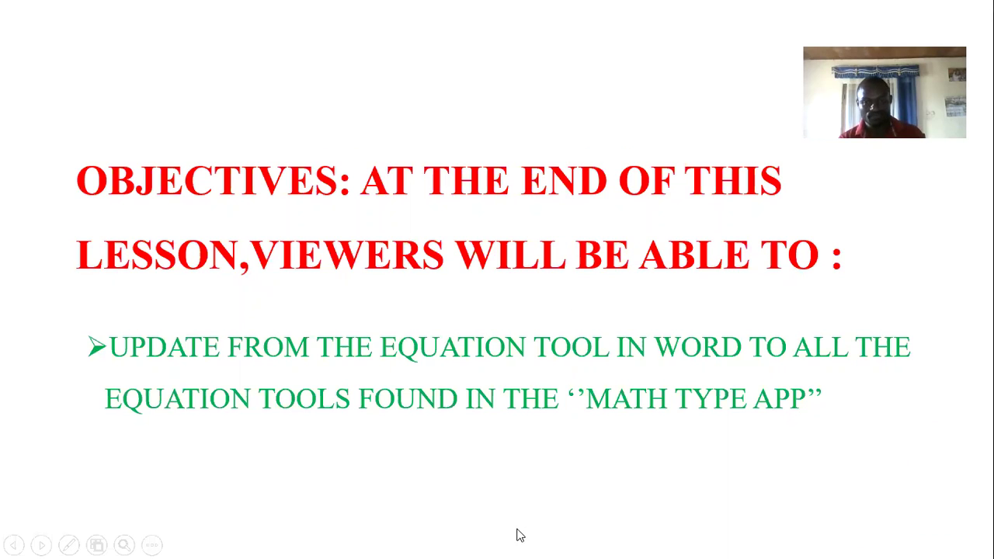
key(Escape)
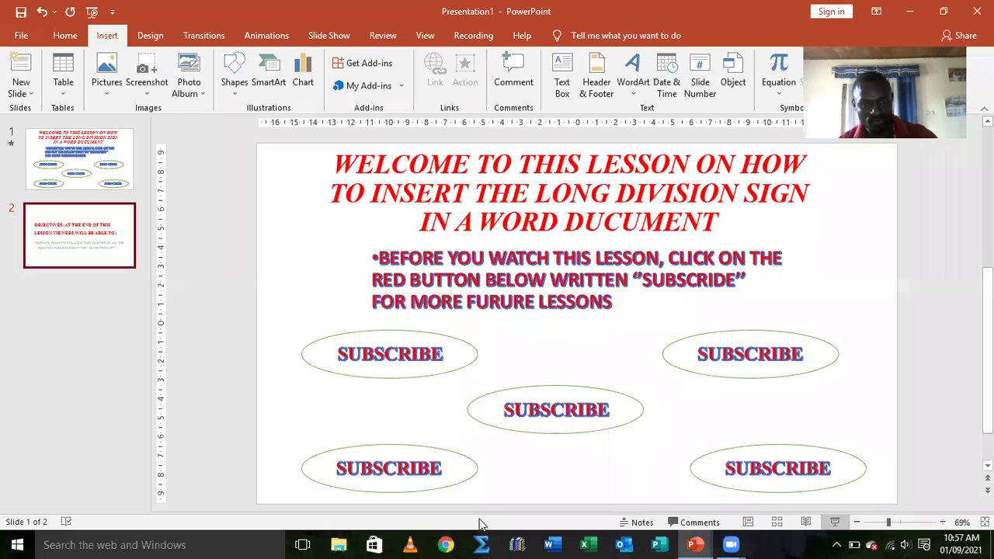
Step: Launch Word and create a new blank document
click(551, 543)
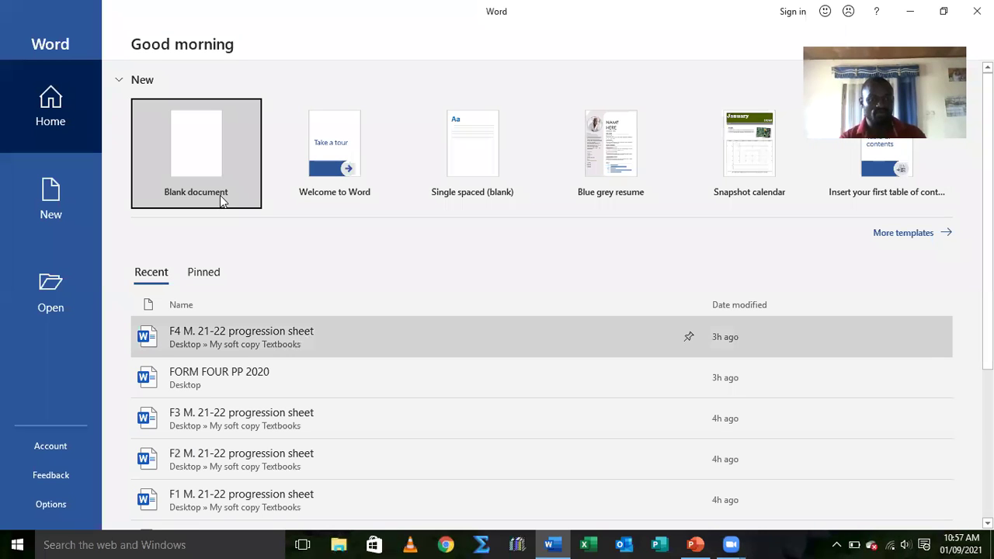
click(195, 156)
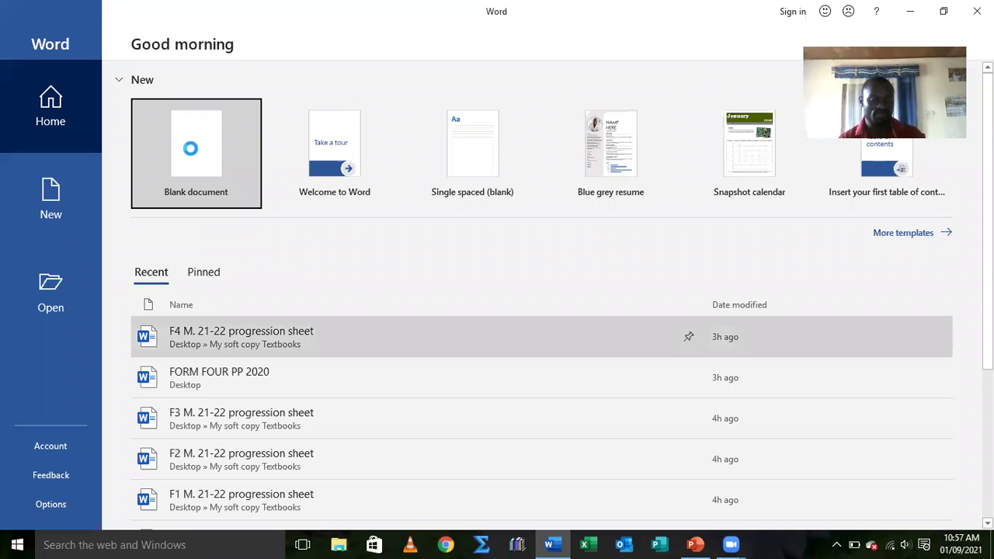
click(195, 156)
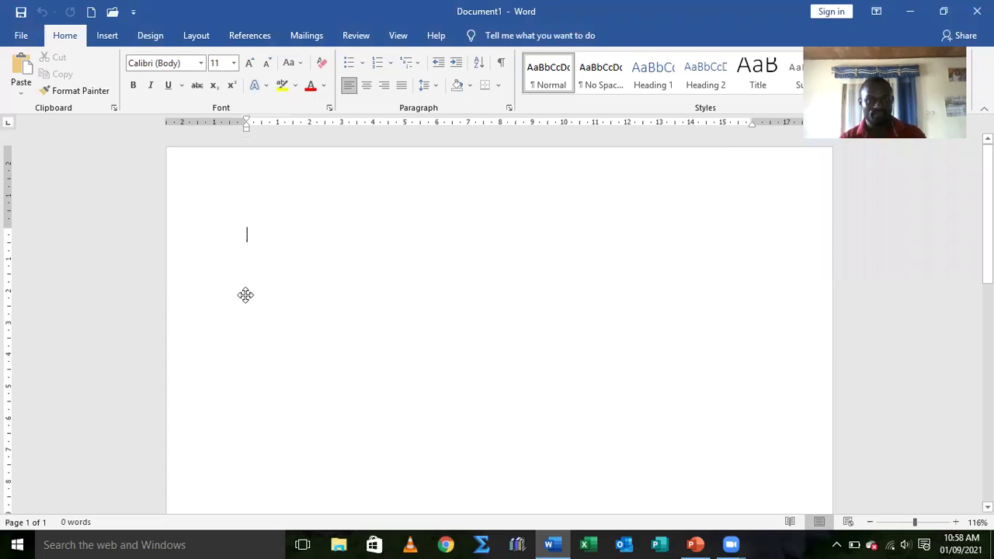
drag(115, 339, 44, 480)
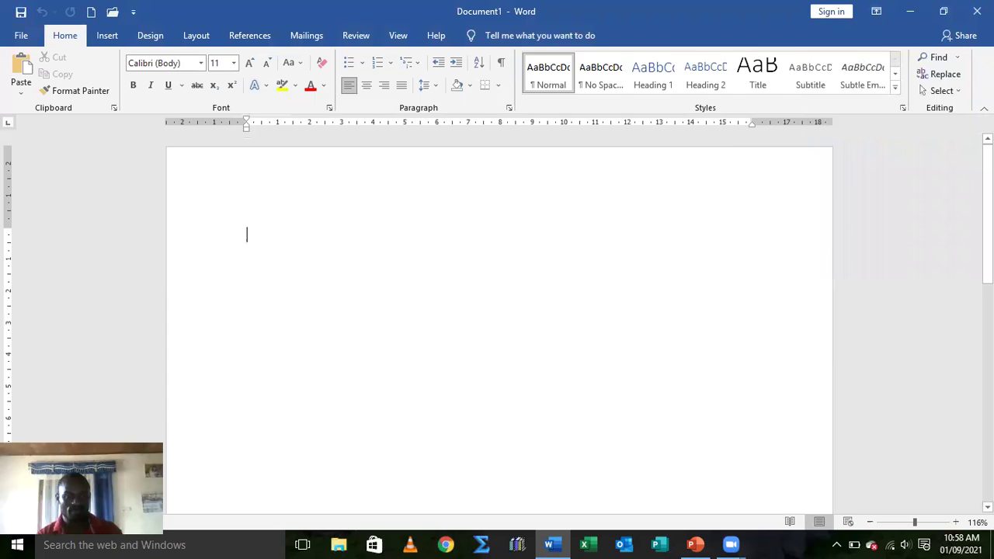
click(106, 36)
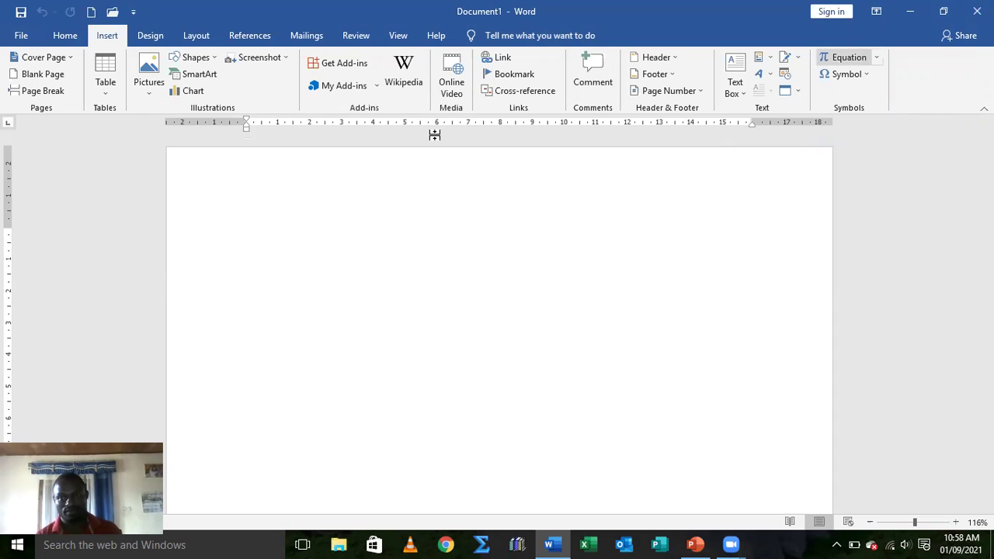
key(alt+equal)
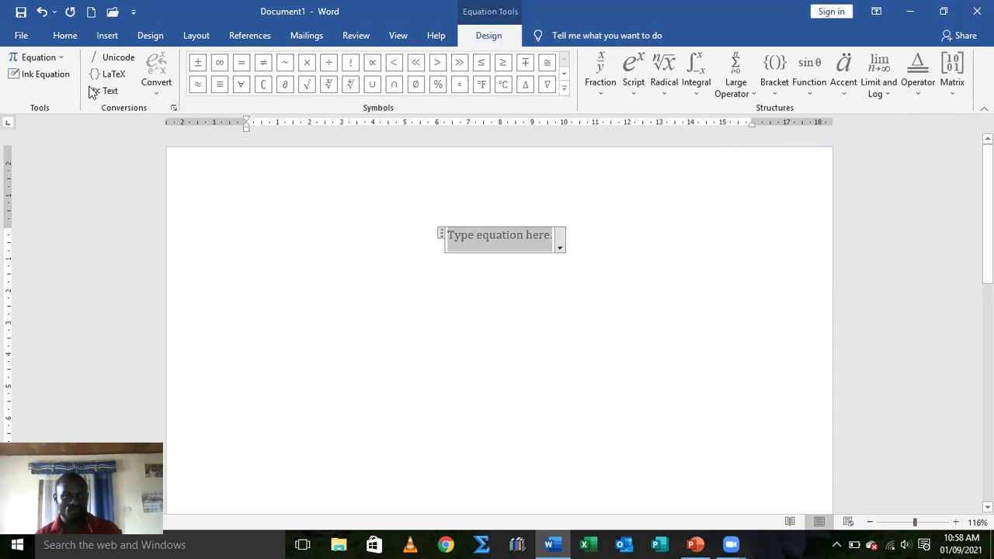
click(38, 16)
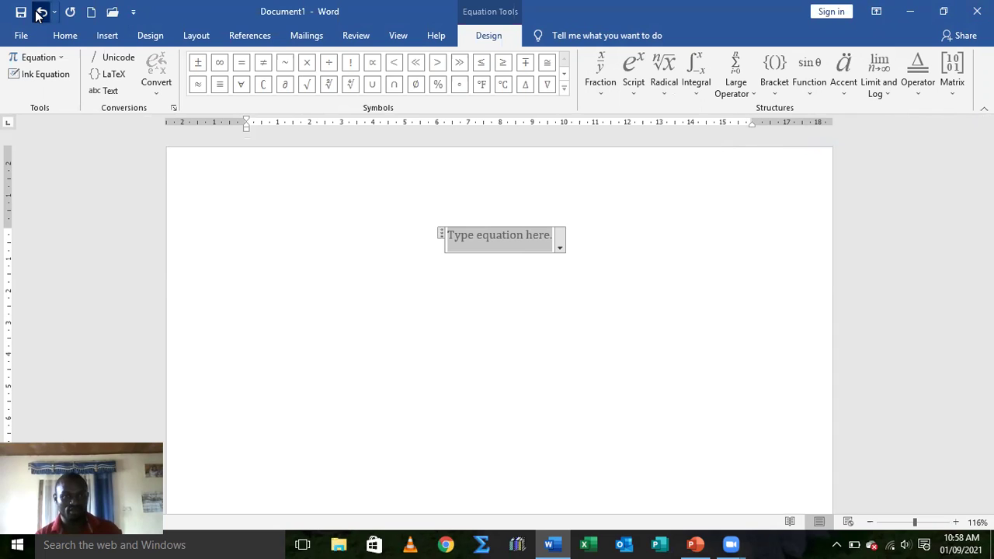
Step: Insert a MathType 6.0 Equation object through Insert > Object
click(107, 36)
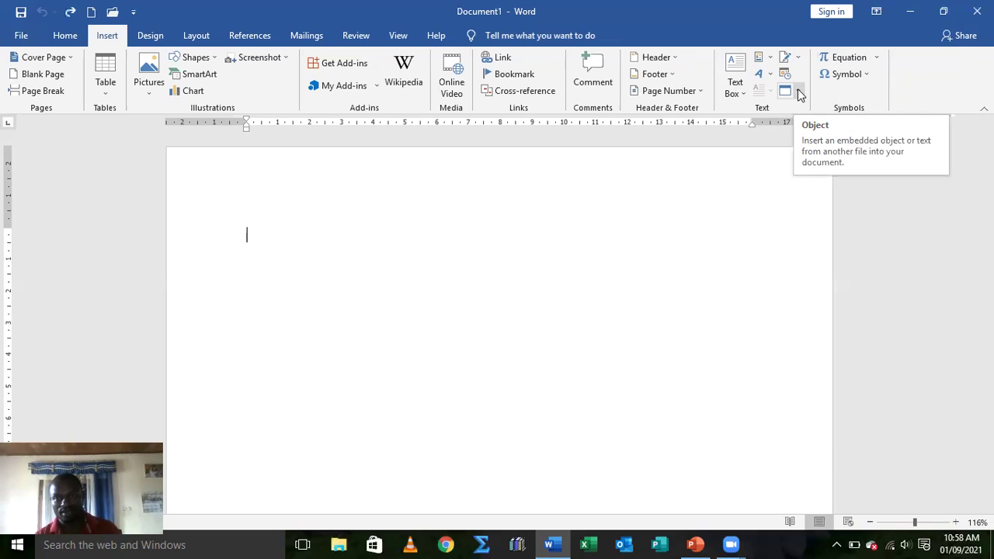
click(799, 91)
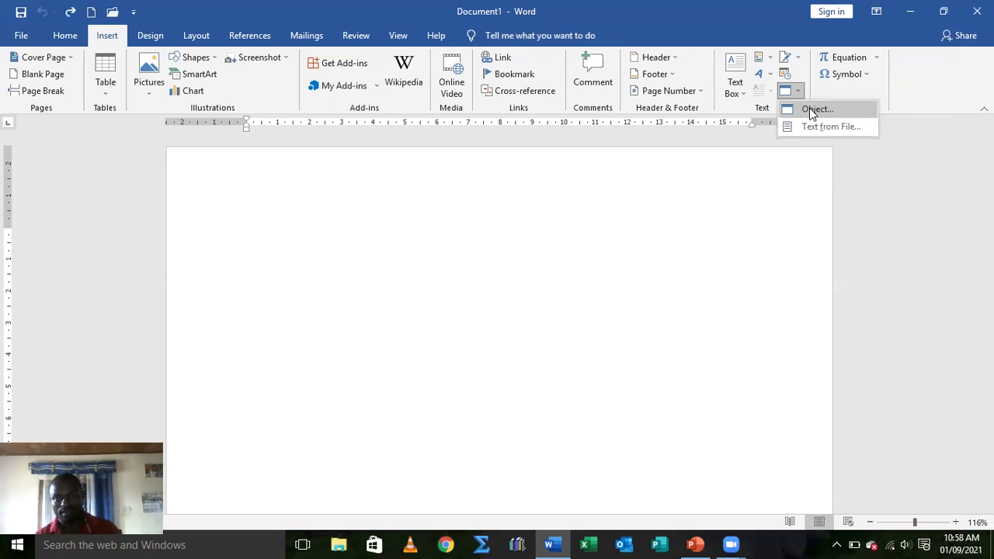
click(810, 108)
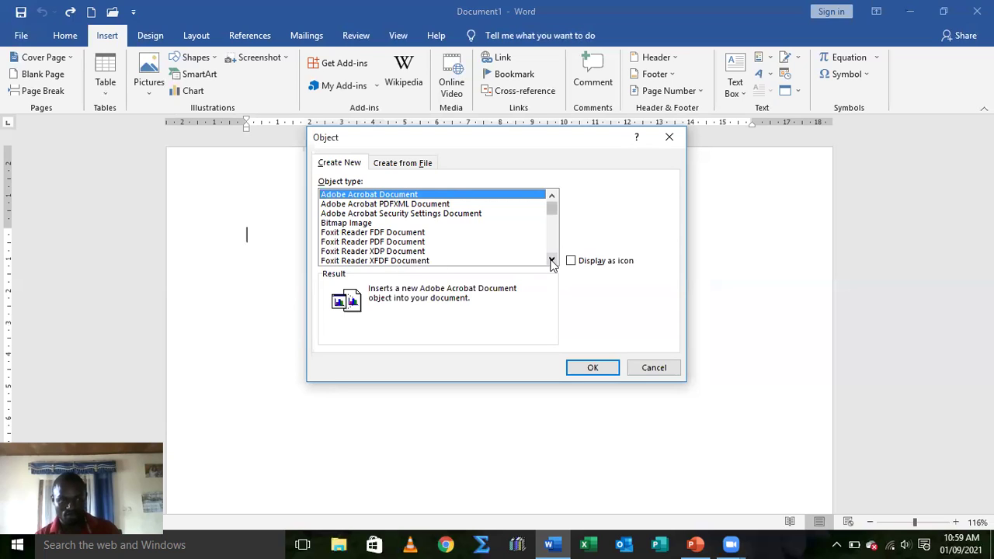
scroll(552, 264, down, 1)
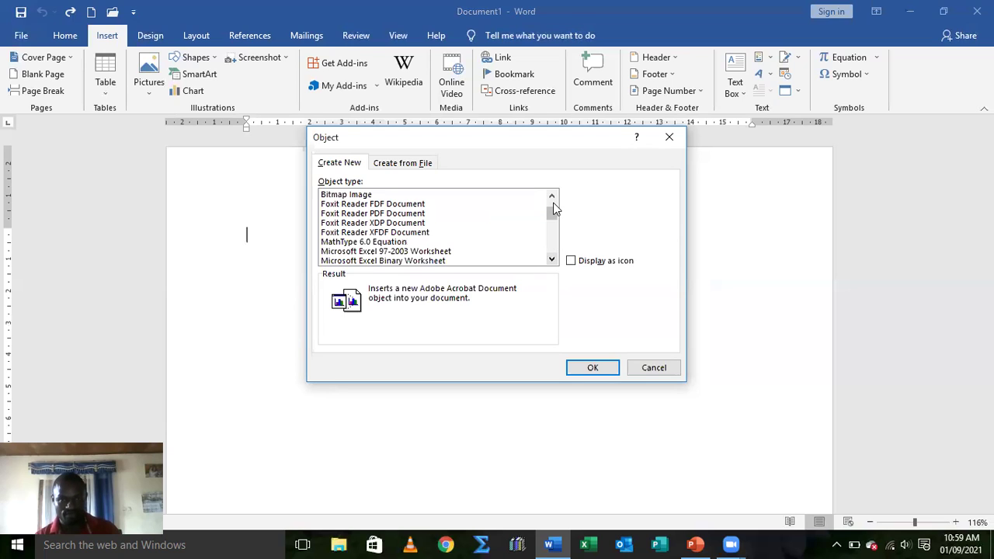
scroll(458, 258, up, 1)
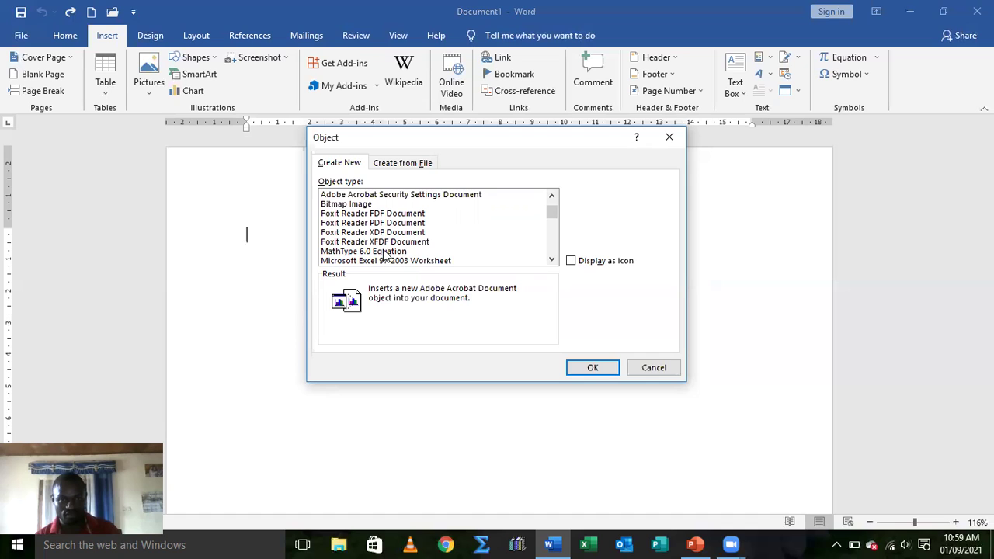
click(386, 252)
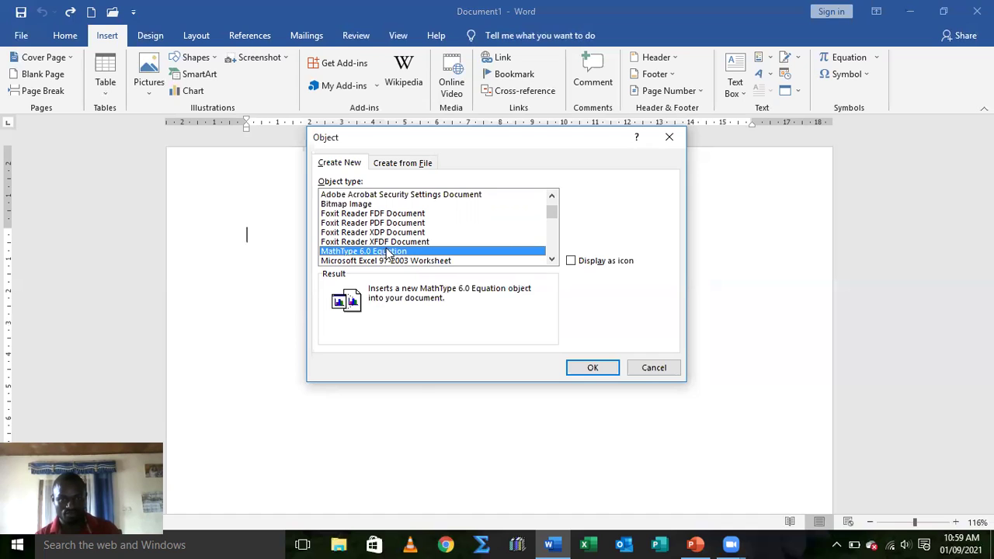
click(592, 368)
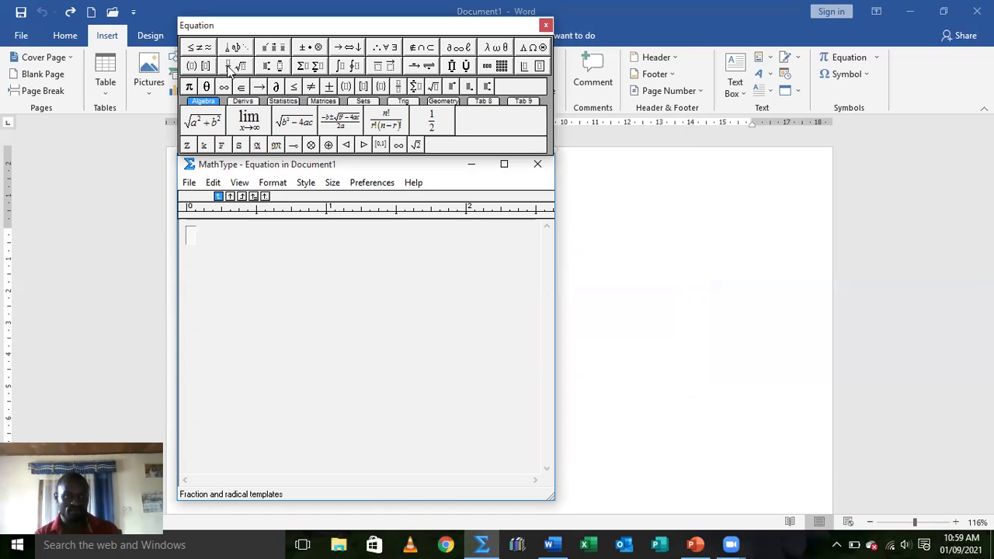
Step: Insert the long-division-with-quotient template and type 'divident' as the dividend
click(235, 69)
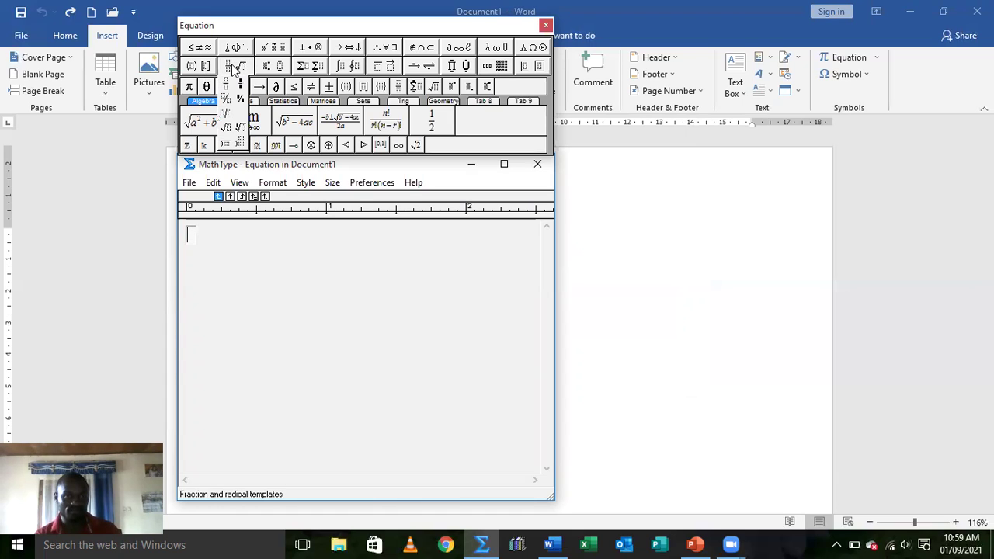
click(242, 145)
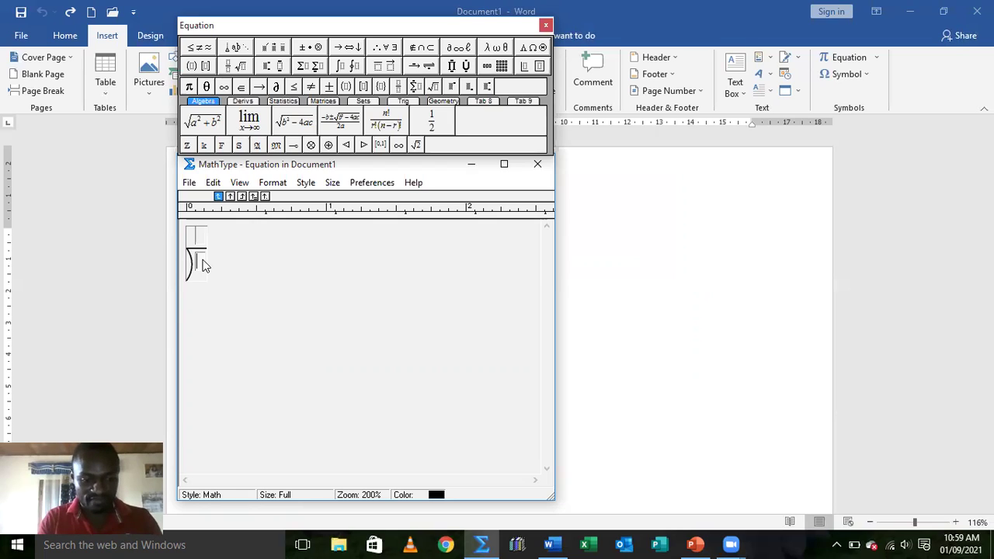
text(divi)
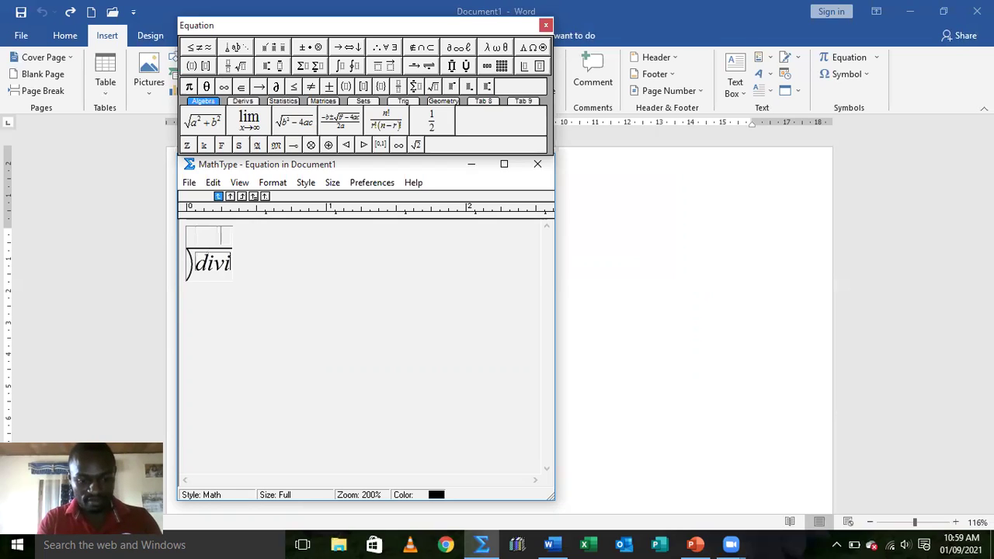
text(de)
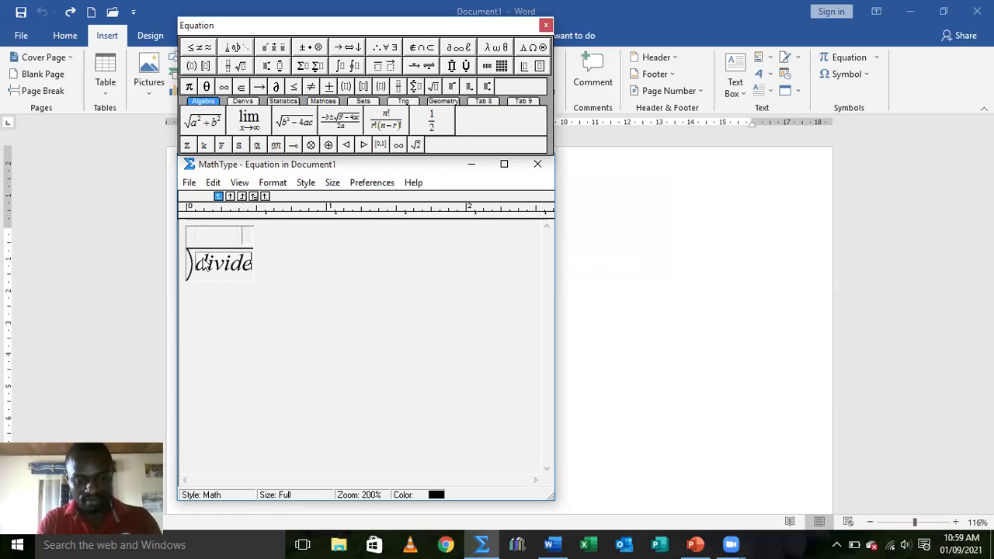
text(nt)
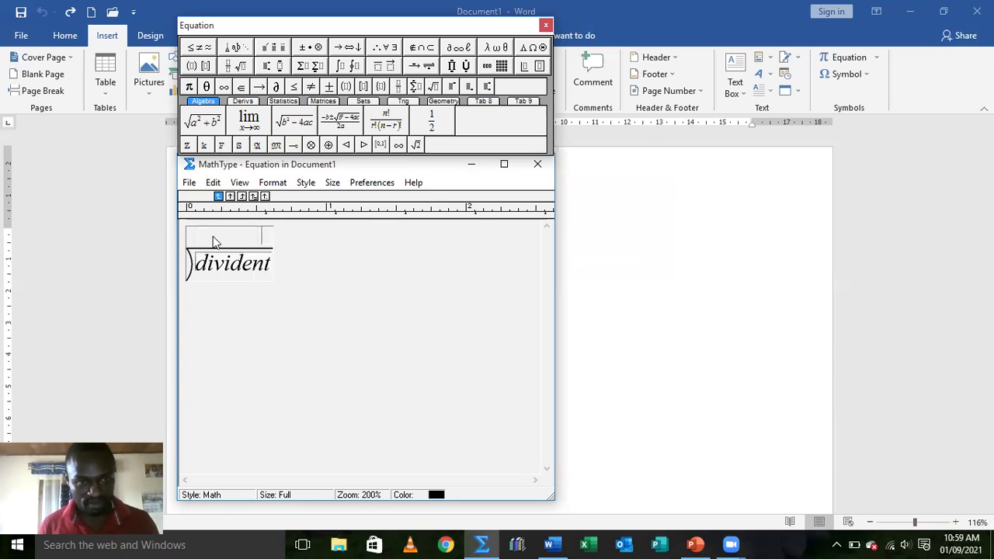
Step: Type 'quotient' above the bracket and 'divisor' to its left
click(263, 236)
text(qu)
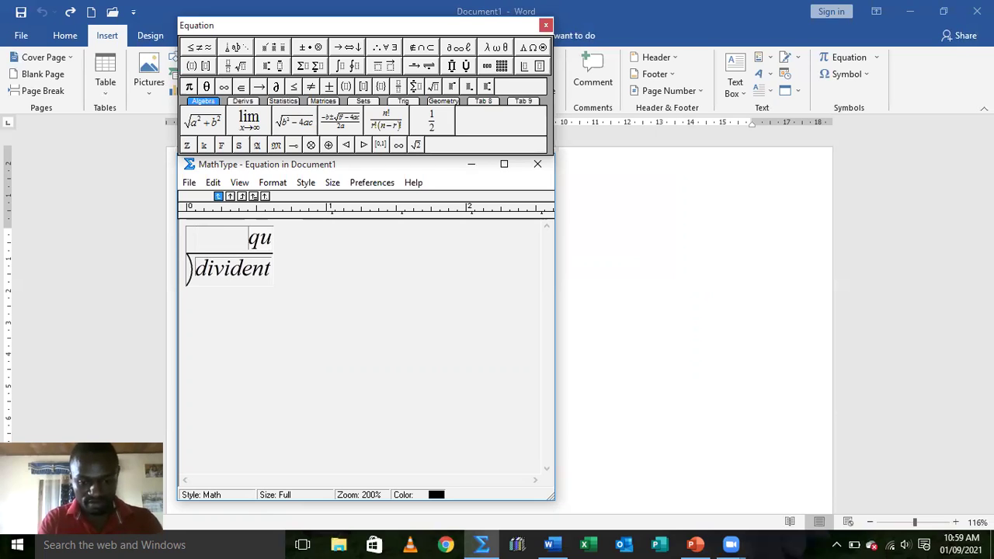
text(otien)
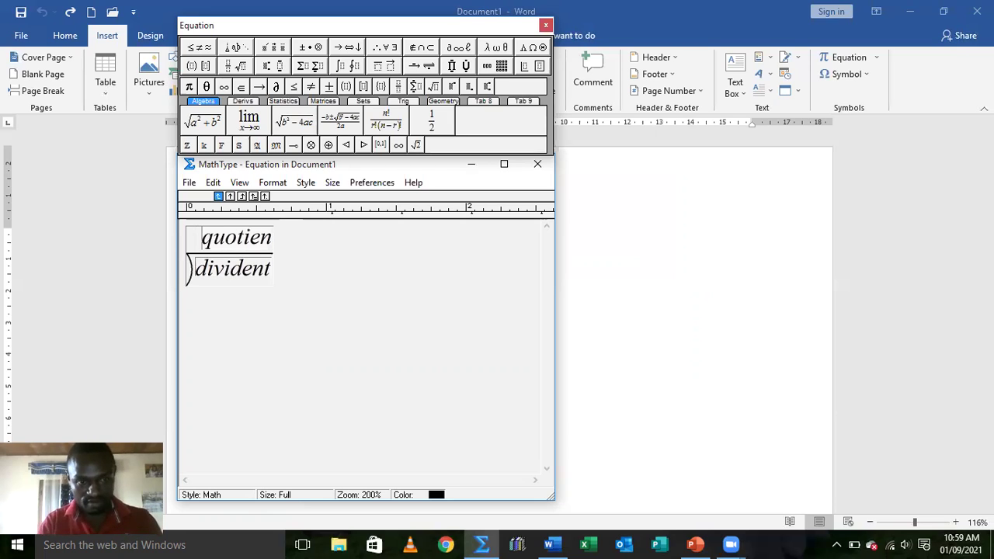
text(t)
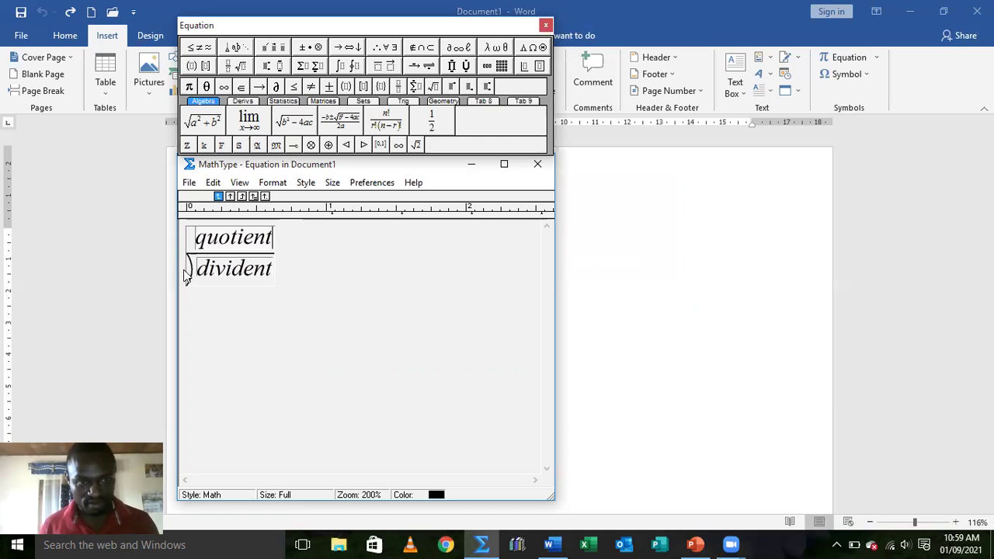
click(189, 278)
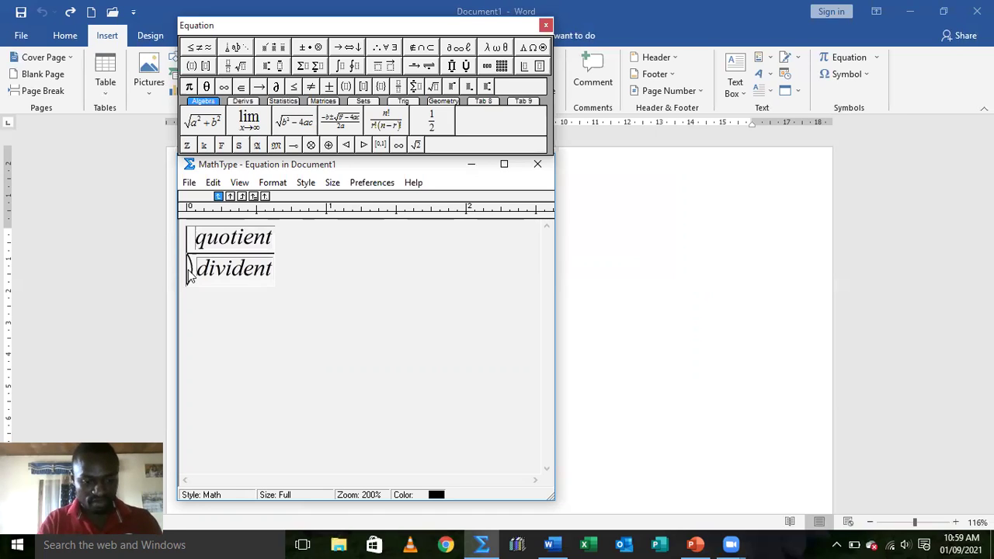
text(di)
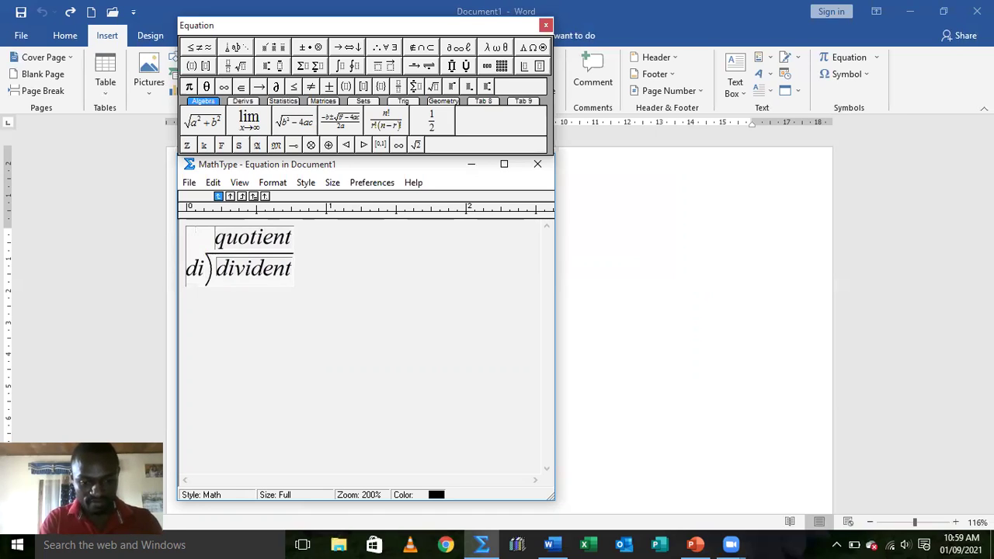
text(visor)
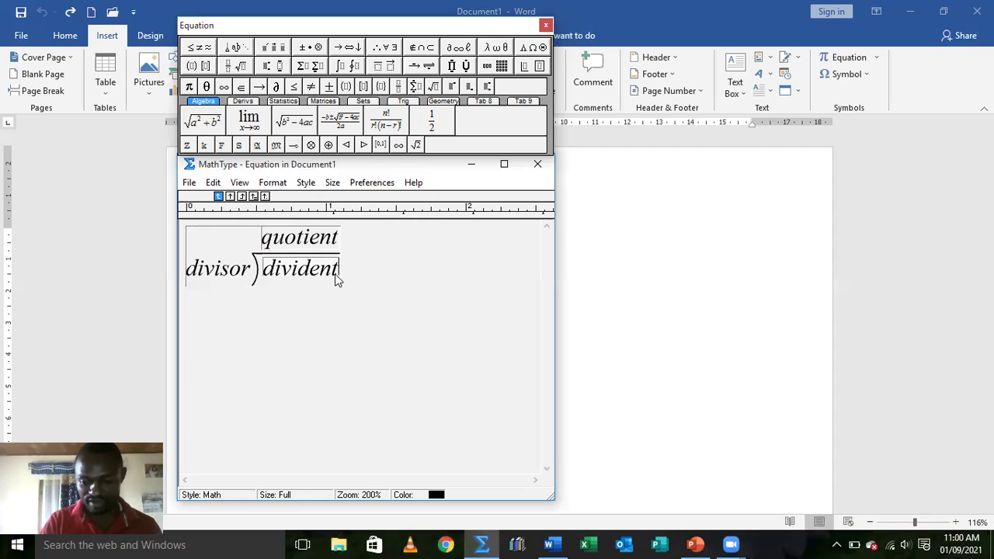
Step: Add a '−results' line under the dividend, then an overbarred 'remainder' line below it
key(Return)
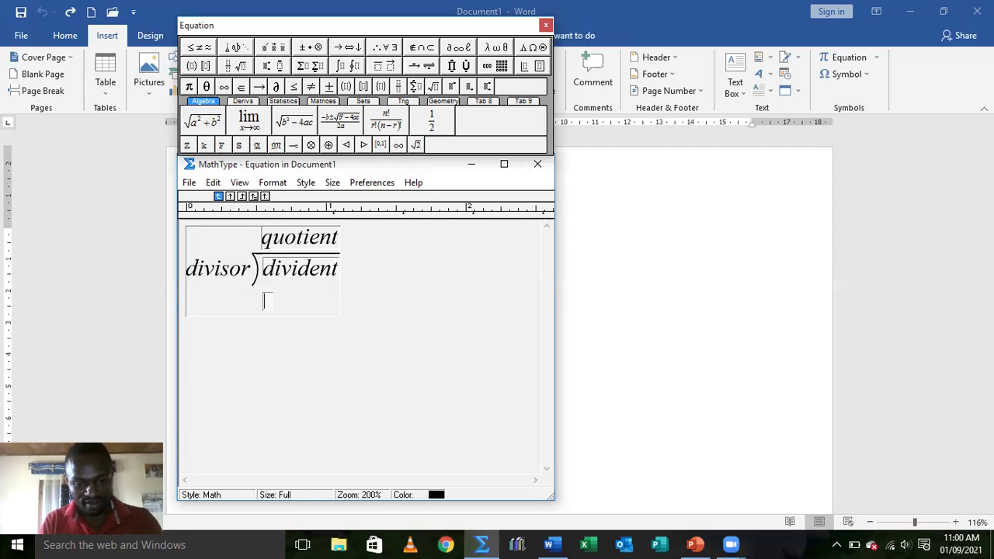
text(re)
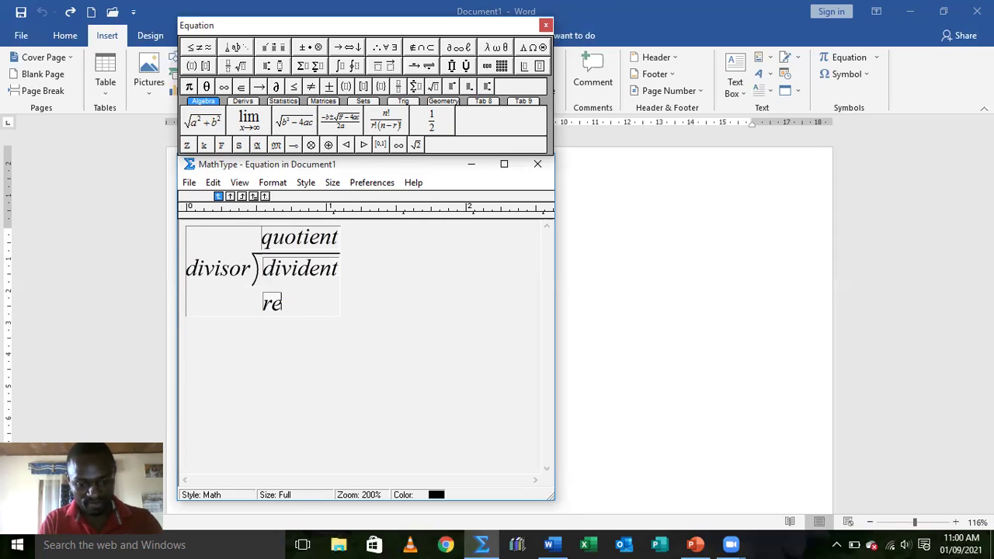
text(sults)
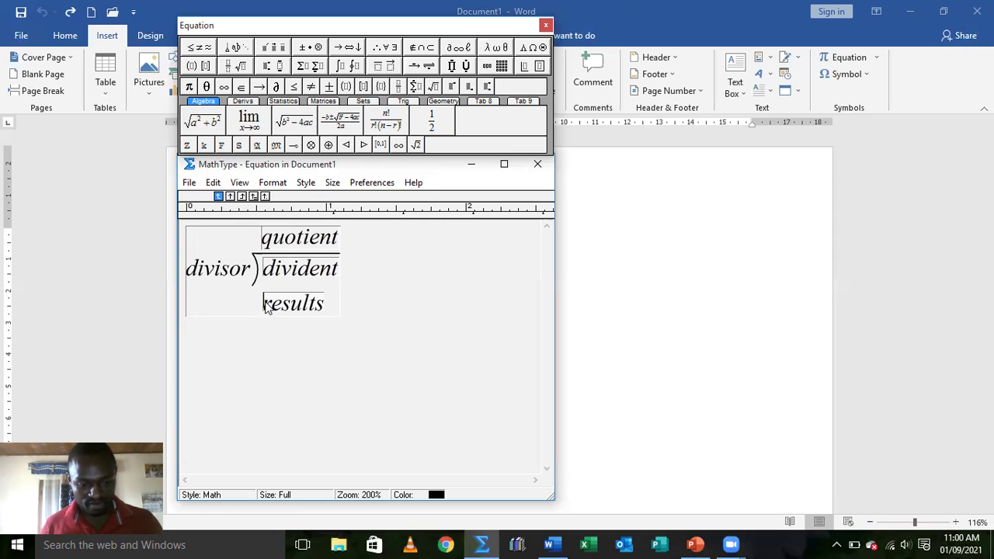
text(-)
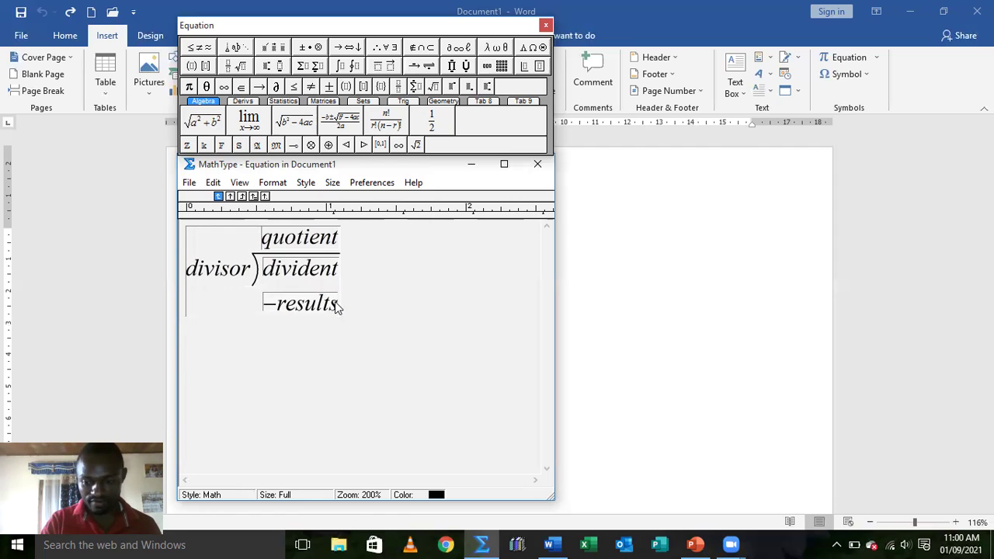
key(Return)
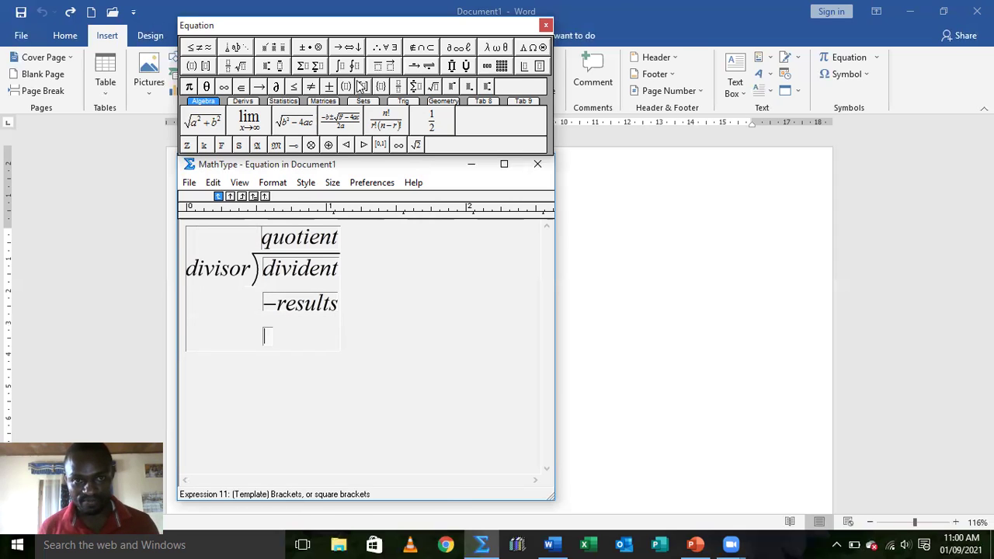
click(381, 68)
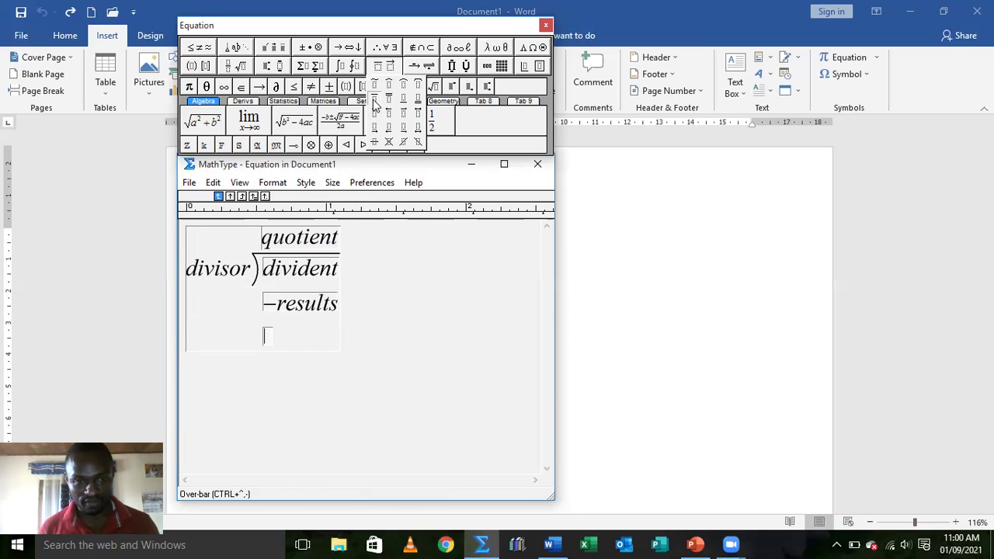
click(373, 103)
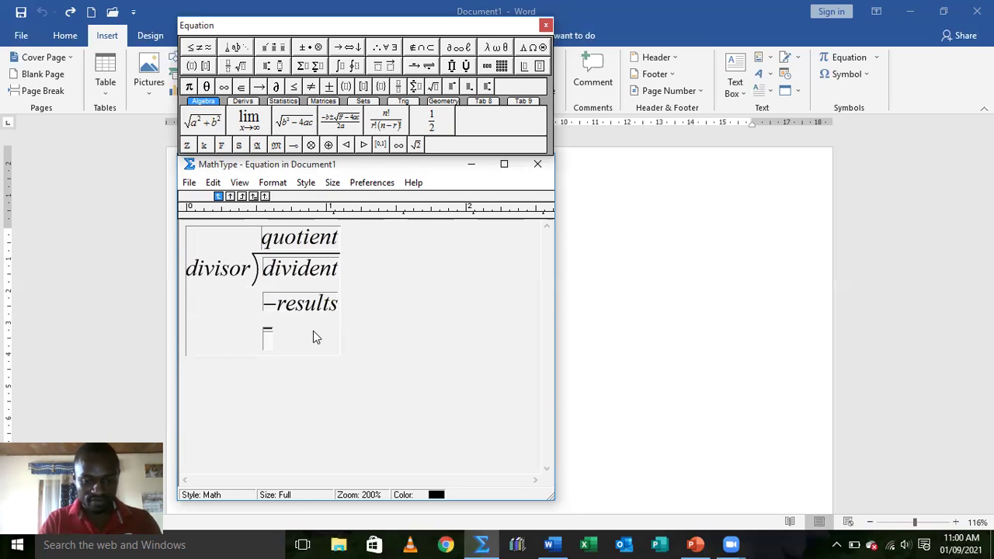
text(rema)
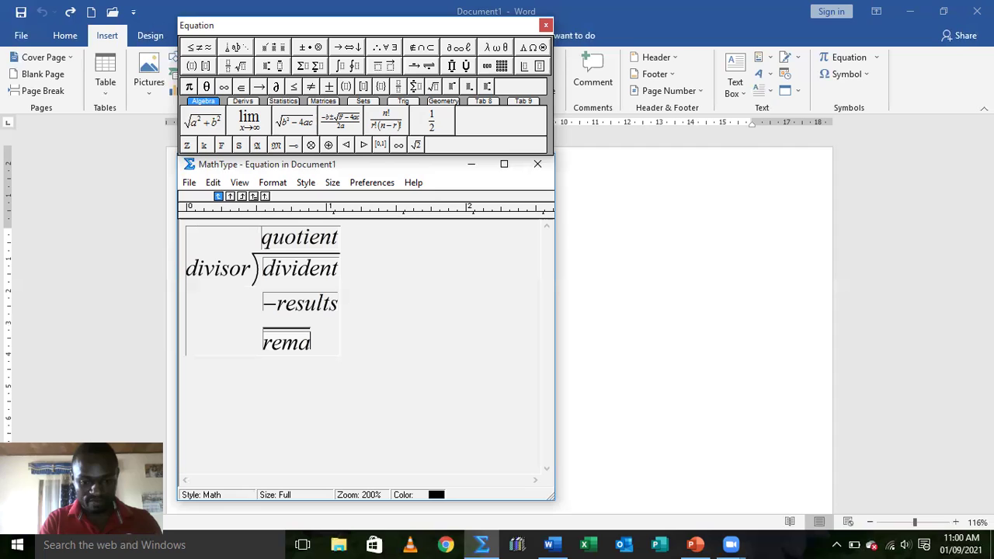
text(i)
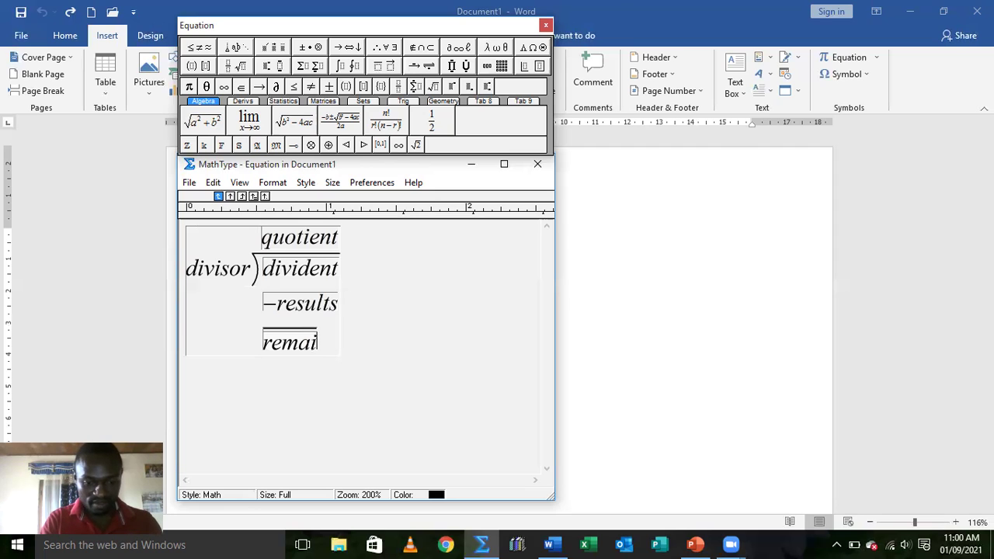
text(nde)
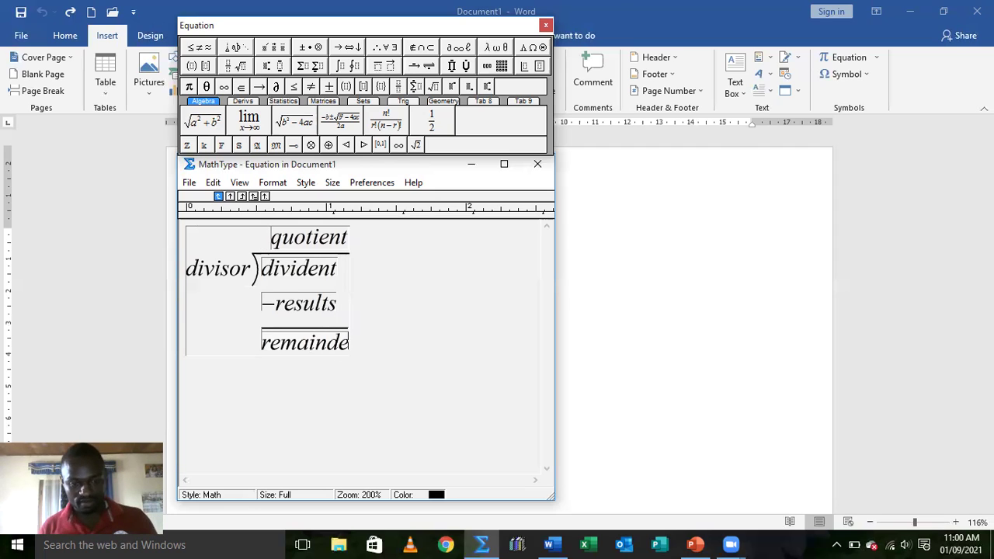
text(r)
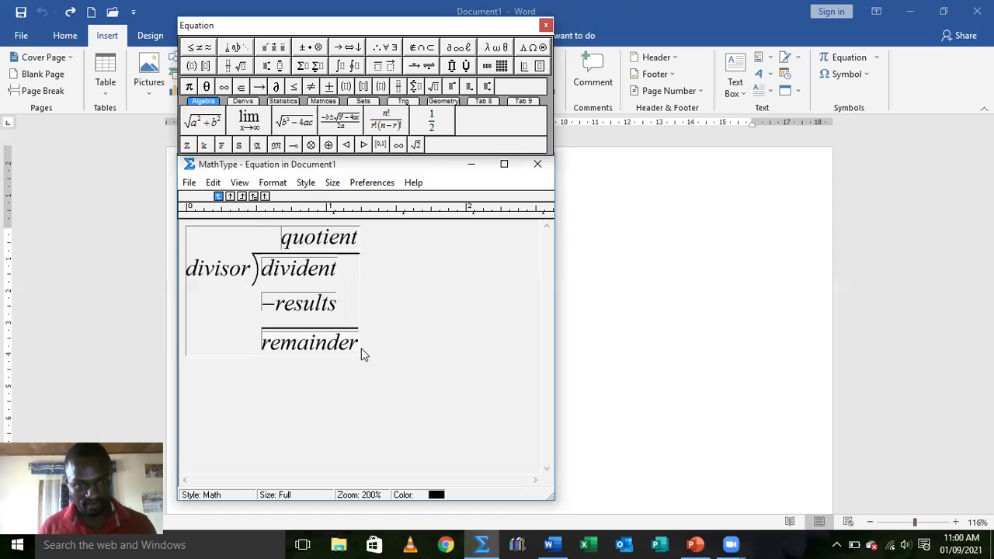
Step: Copy the whole long-division equation, close MathType, and select the equation object in Word
mouse_move(358, 349)
mouse_down()
mouse_move(197, 253)
mouse_move(189, 260)
mouse_up()
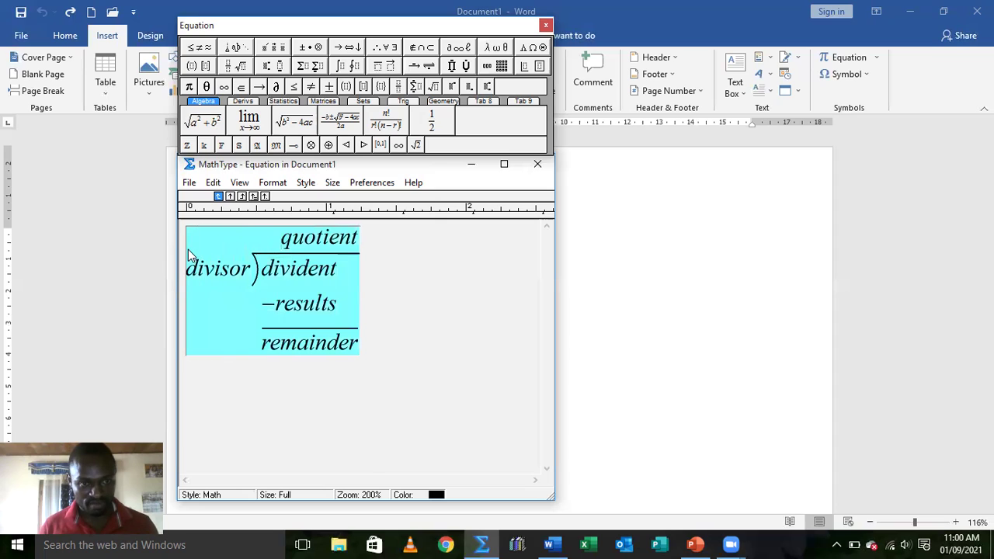
right_click(243, 265)
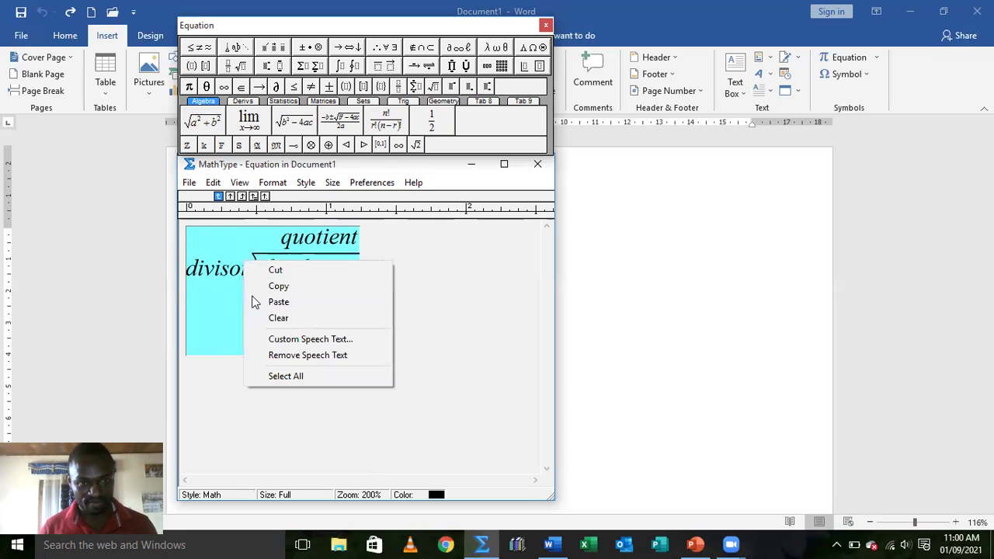
click(279, 285)
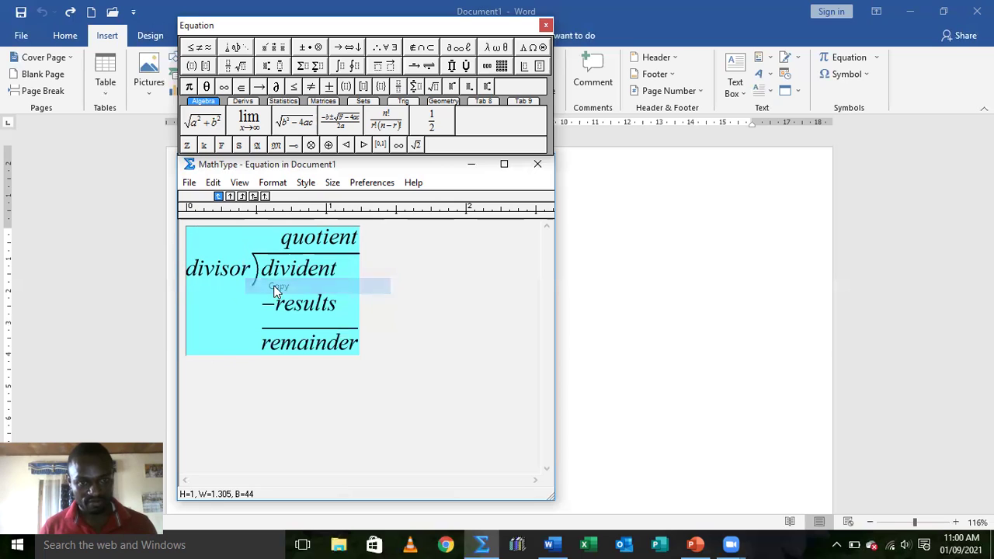
click(471, 165)
click(301, 240)
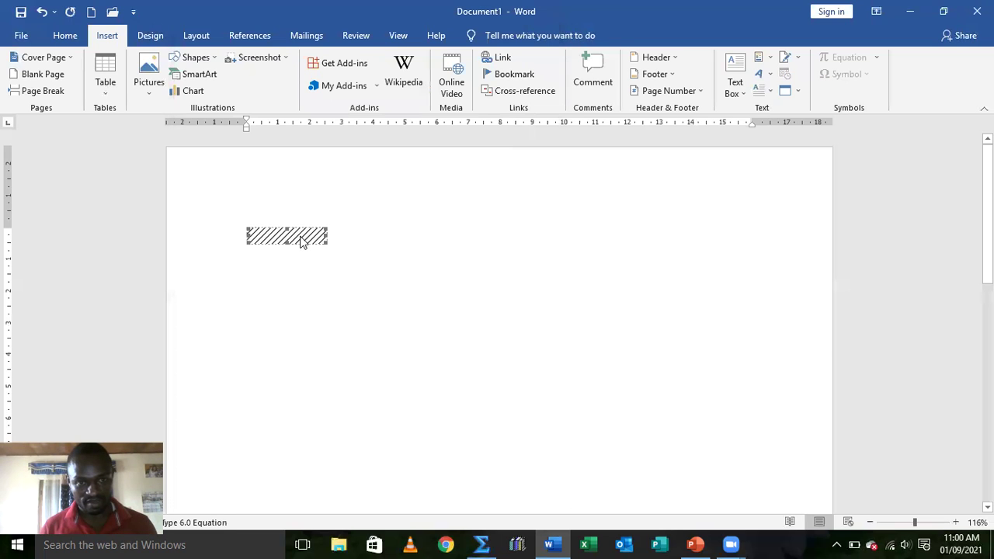
Step: Paste the copied long-division equation onto the equation object in the document
right_click(302, 240)
click(331, 295)
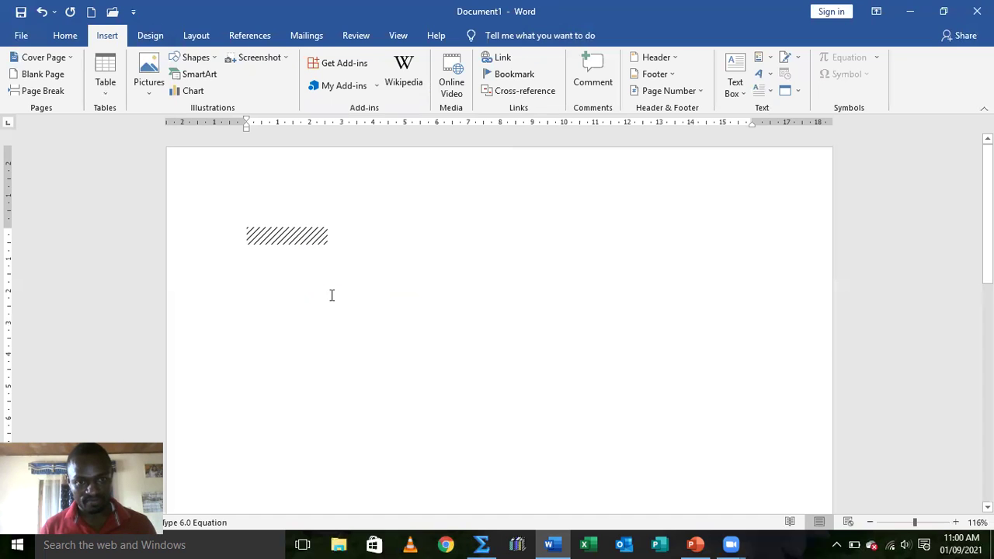